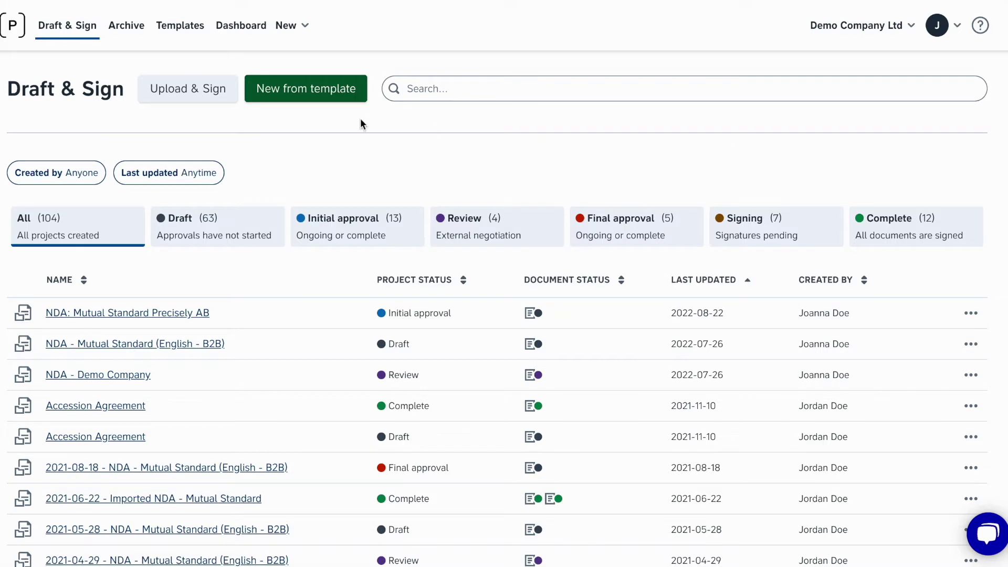
Create a new project from the 'NDA: Mutual Standard [counterpartys_name]' template
left_click(308, 94)
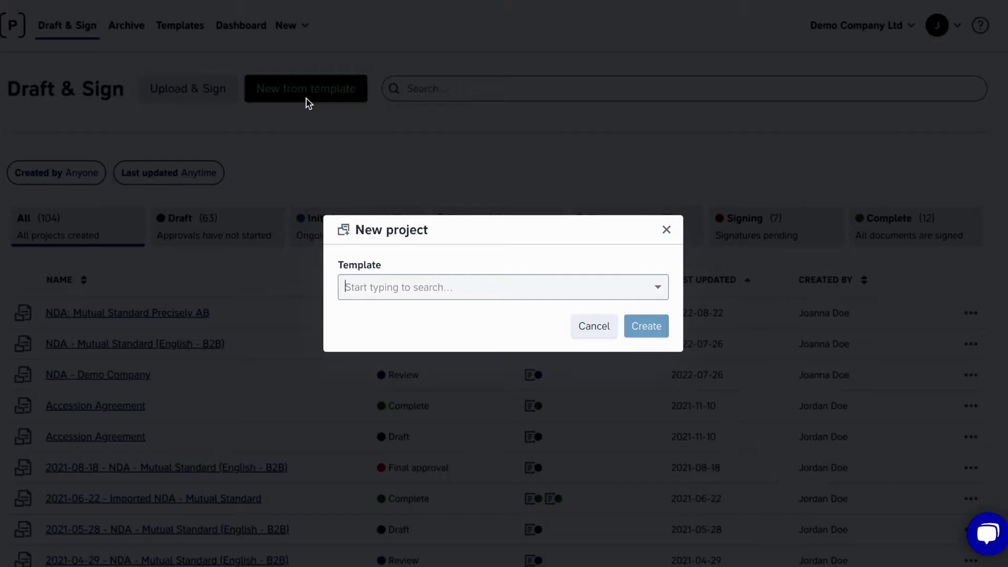
left_click(662, 290)
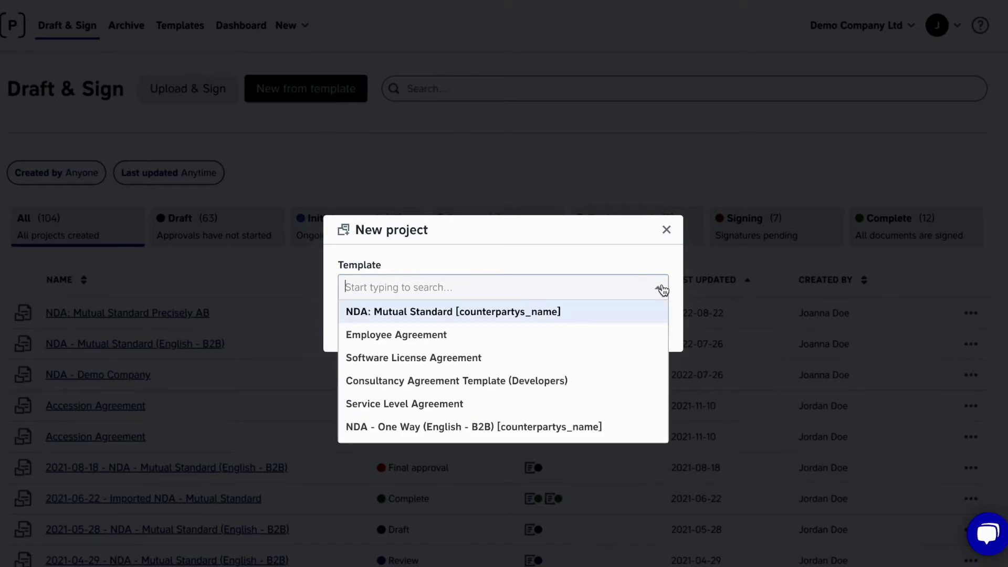
left_click(617, 313)
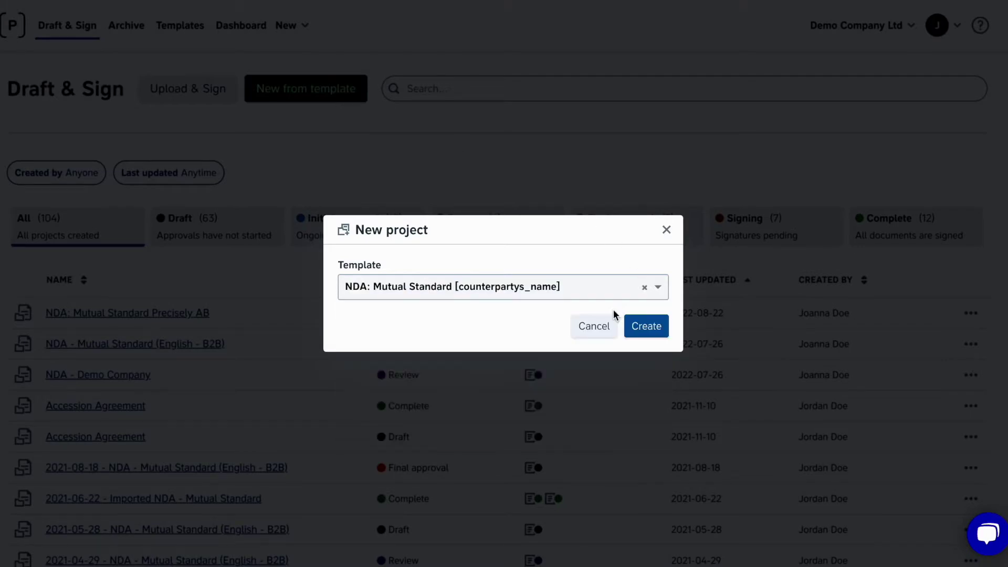
left_click(649, 332)
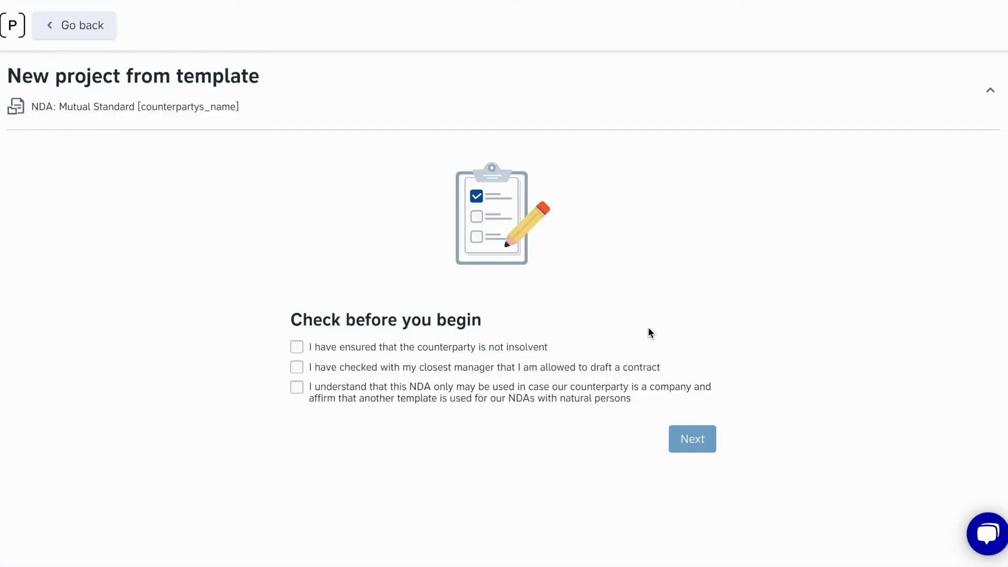
Confirm the counterparty isn't insolvent, manager approval exists, and the counterparty is a company, then continue
left_click(534, 348)
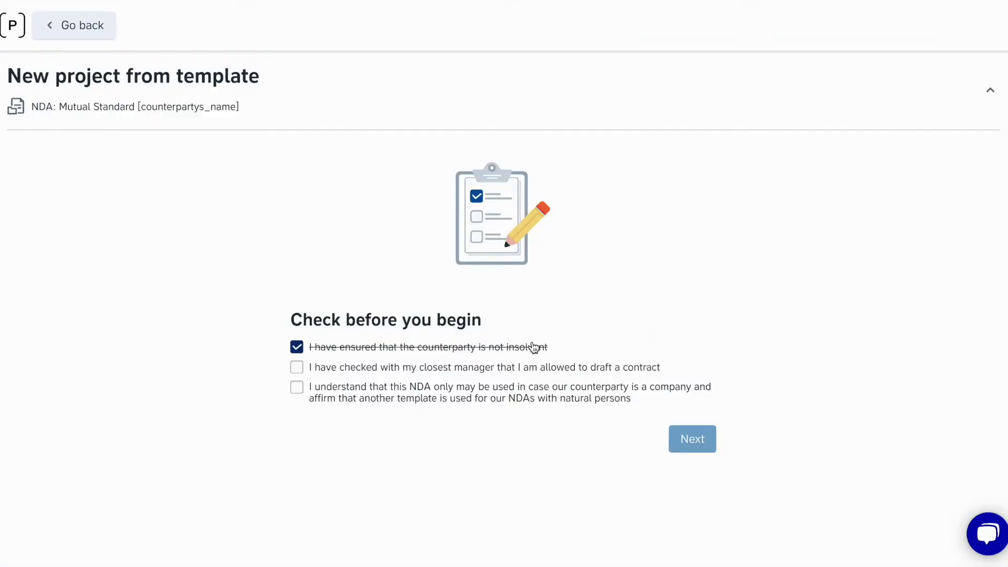
left_click(585, 370)
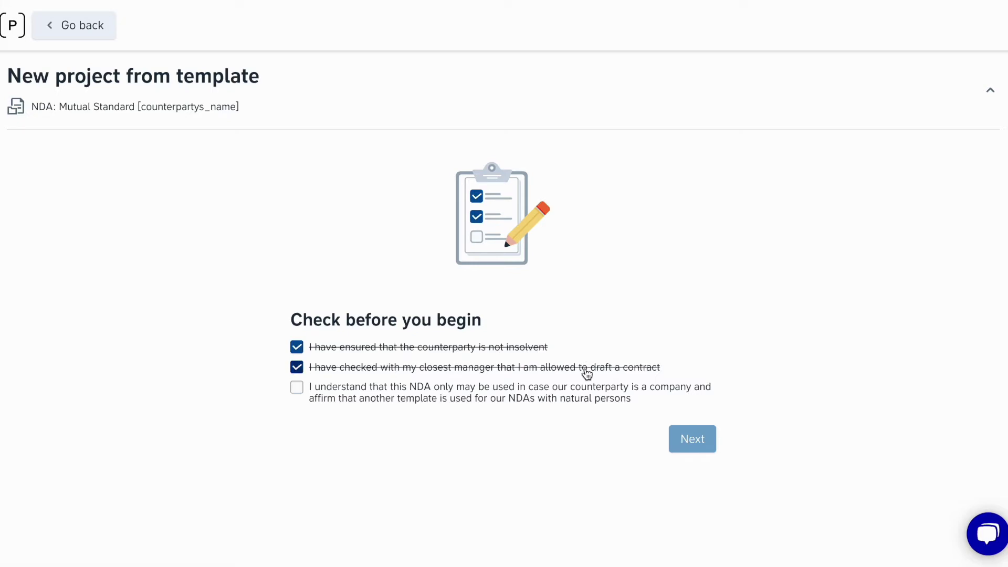
left_click(604, 405)
left_click(692, 438)
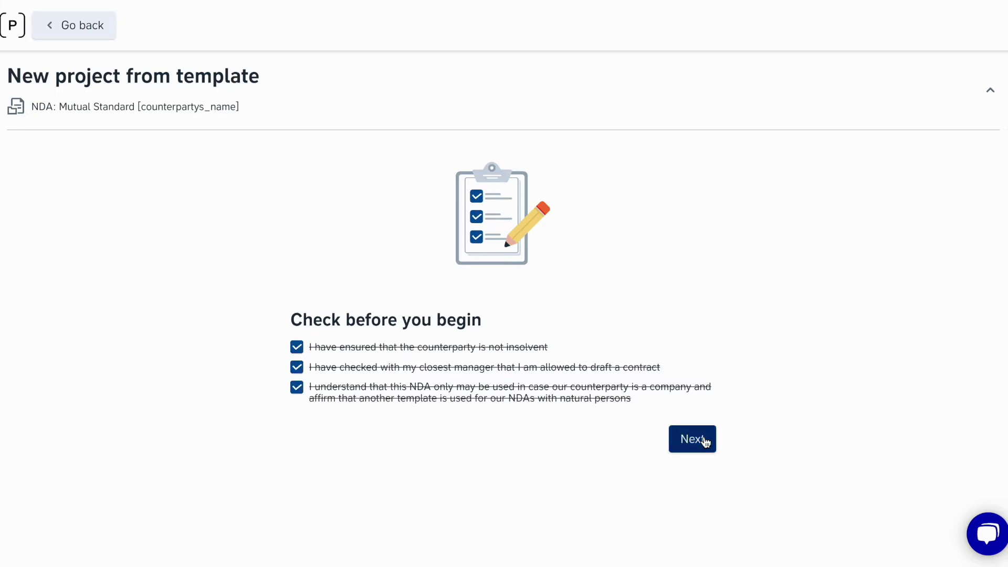
scroll(922, 344, "down", 1)
scroll(922, 344, "down", 1)
scroll(922, 344, "down", 2)
scroll(920, 344, "down", 1)
scroll(920, 344, "down", 1)
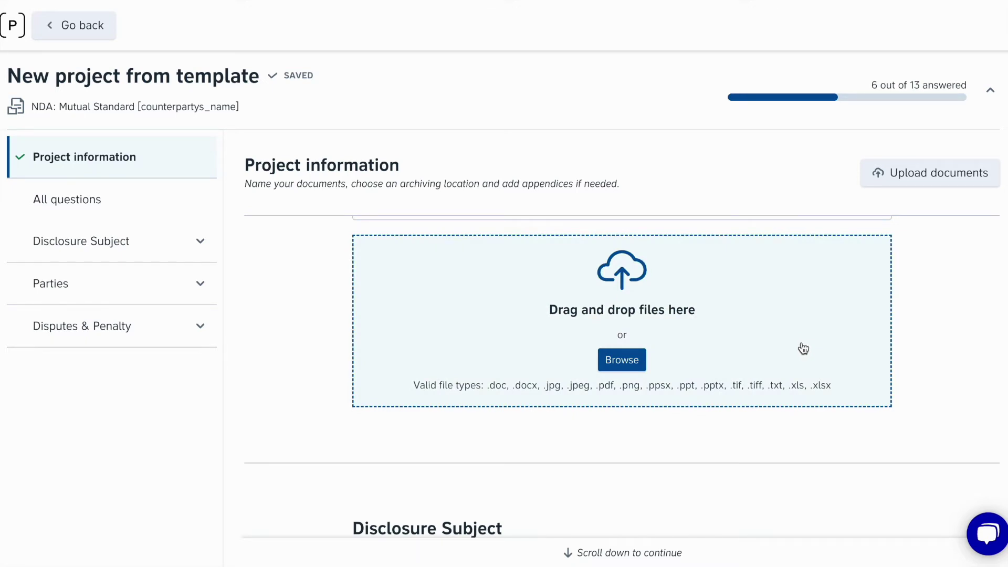
scroll(917, 381, "down", 3)
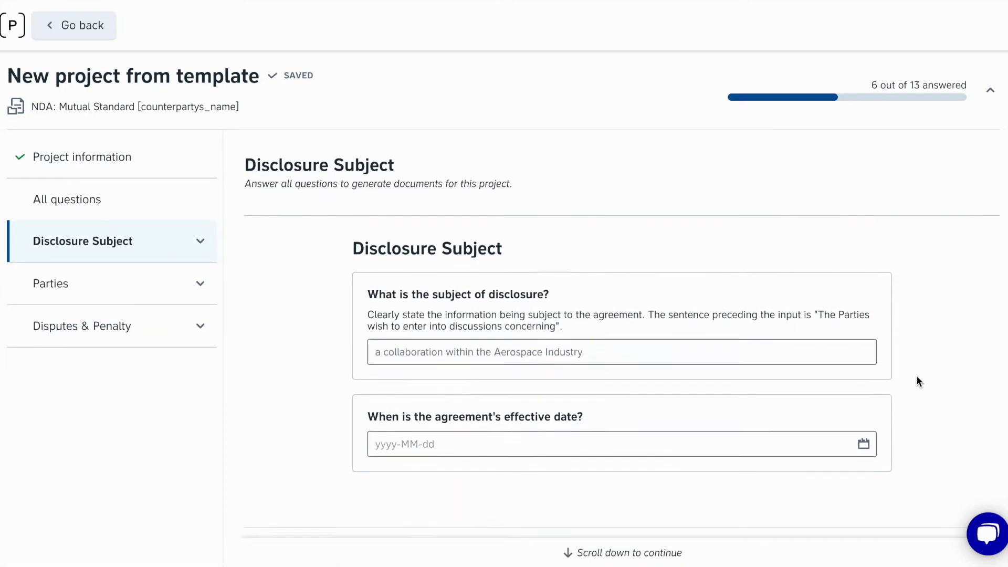
Enter 'a collaboration with Precisely AB' as disclosure subject and 2022-08-01 as effective date
left_click(737, 350)
type("a collaboration with Precisely AB")
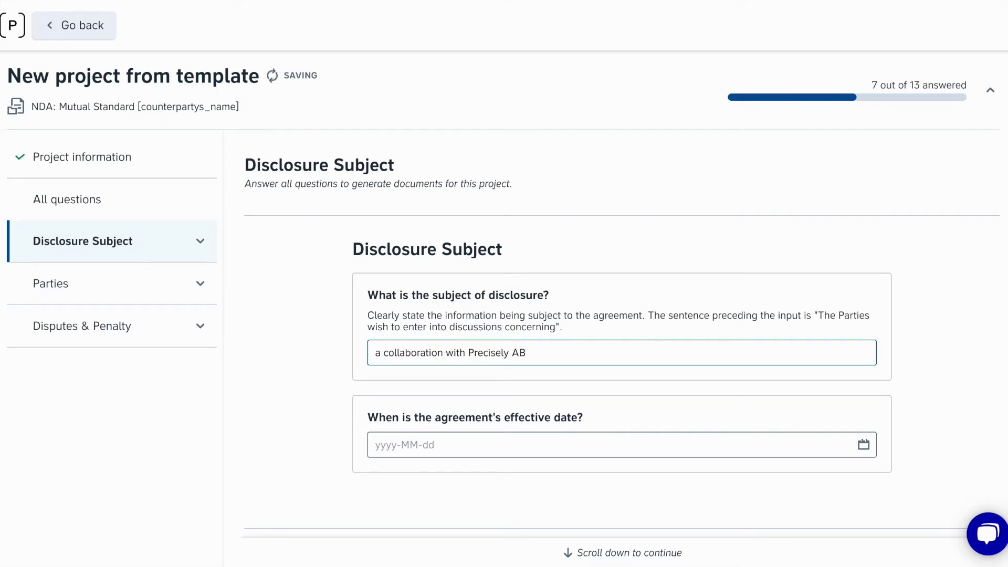
left_click(862, 429)
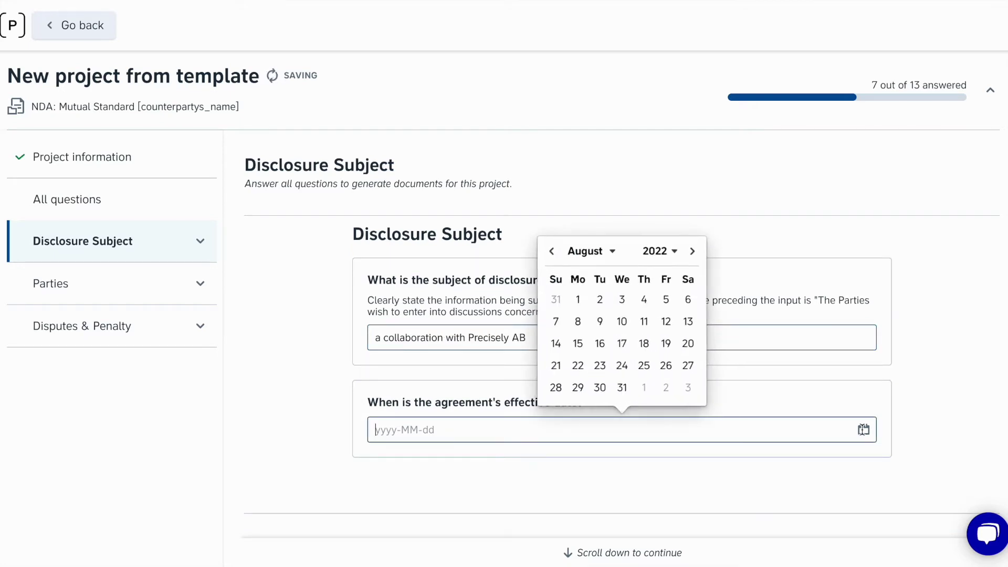
left_click(581, 301)
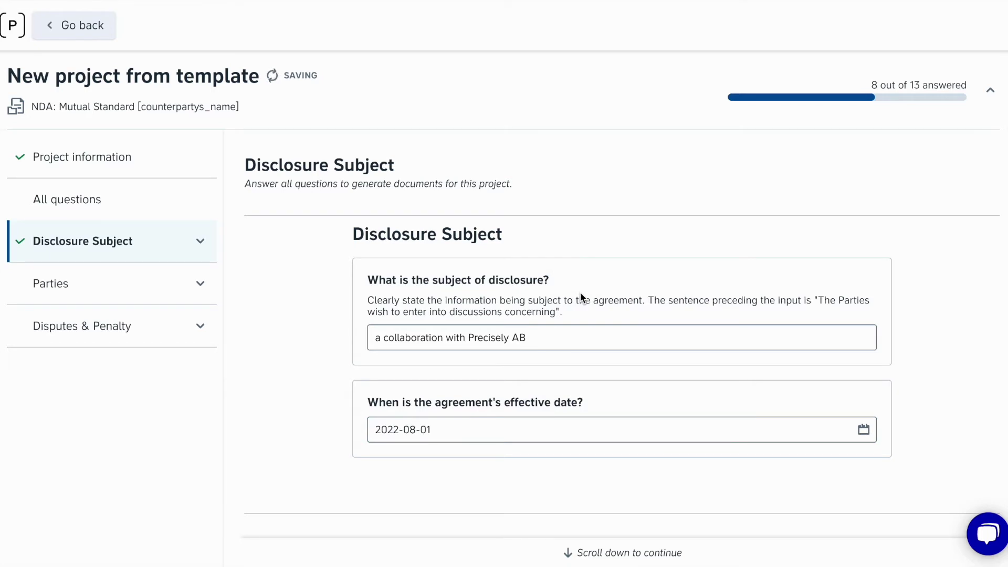
scroll(800, 401, "down", 3)
scroll(799, 406, "down", 2)
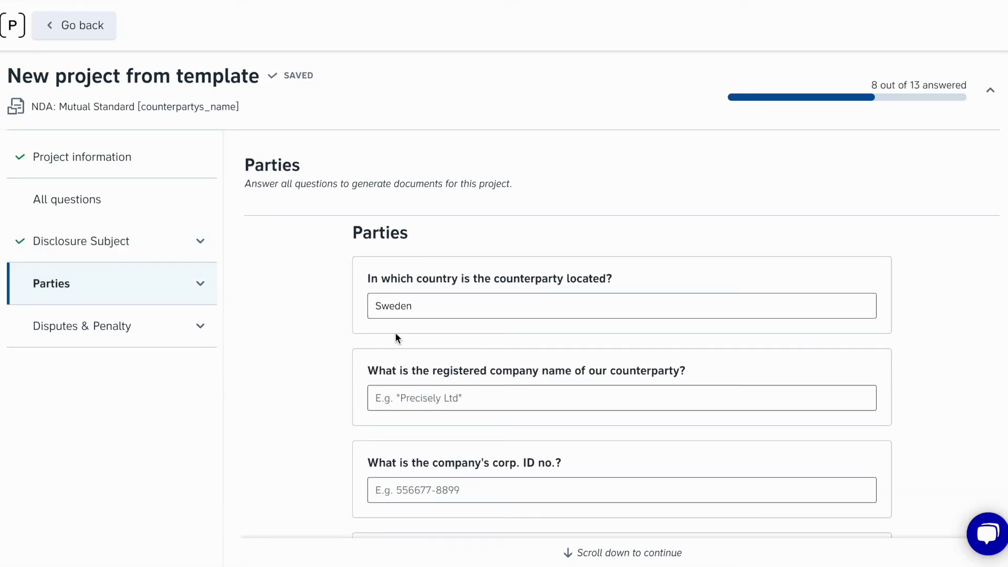
Enter counterparty Precisely AB, corp. ID 12345678, address Long Street 10, 123 45 Gothenburg, Sweden
left_click(522, 391)
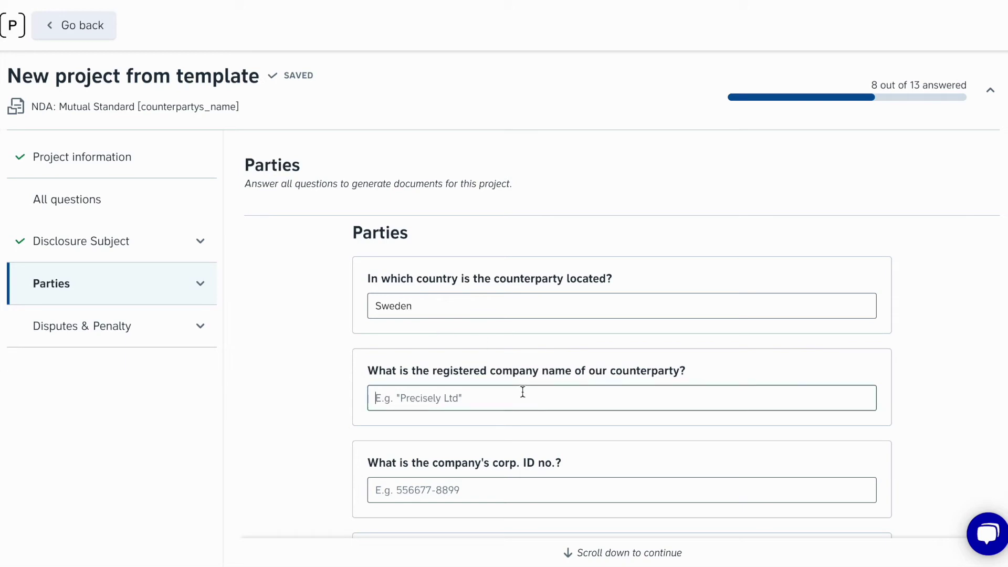
type("Precisely AB")
scroll(491, 452, "down", 1)
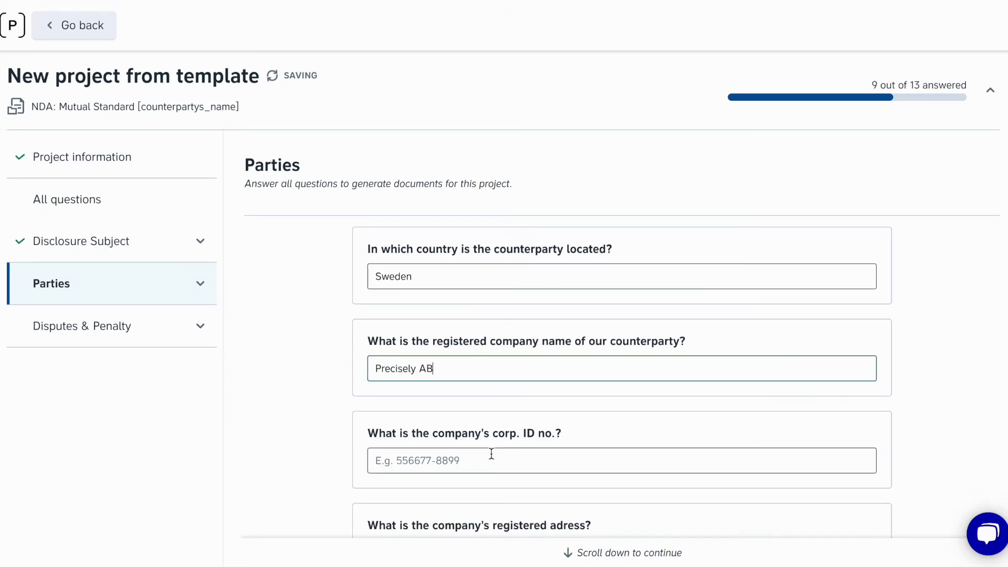
left_click(491, 452)
type("12345678")
scroll(492, 460, "down", 2)
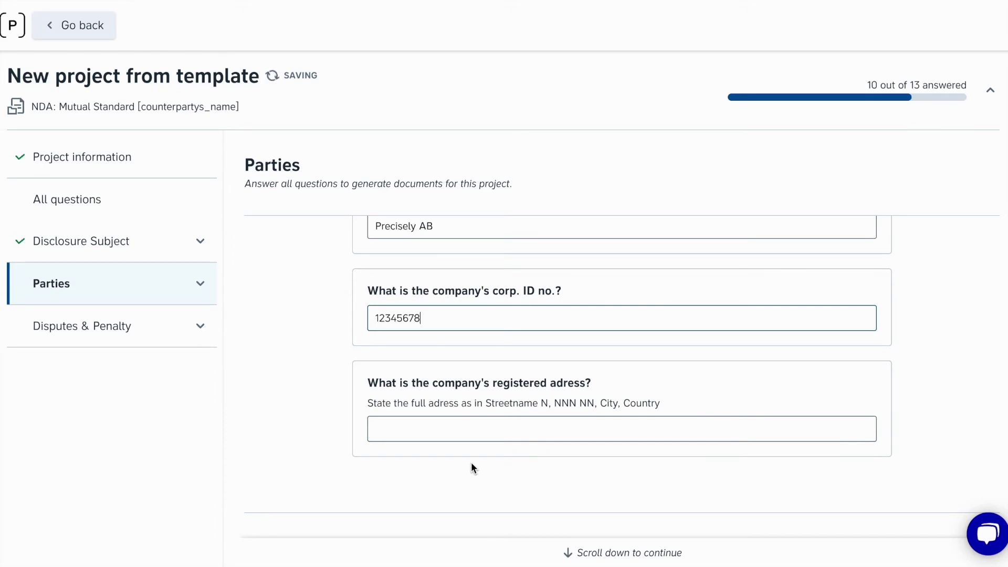
left_click(478, 432)
type("Long Street 10, 123 45, Gothenburg, Sweden")
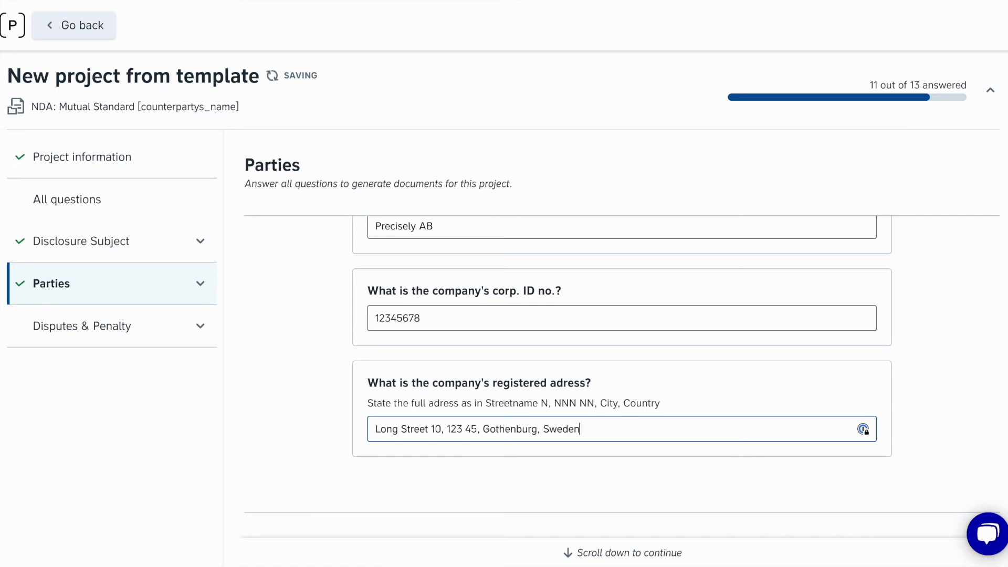
scroll(479, 433, "down", 2)
scroll(478, 433, "down", 3)
Select the restricted non-compete clause, include a 100000 SEK penalty, and generate the NDA documents
left_click(381, 418)
scroll(640, 410, "down", 3)
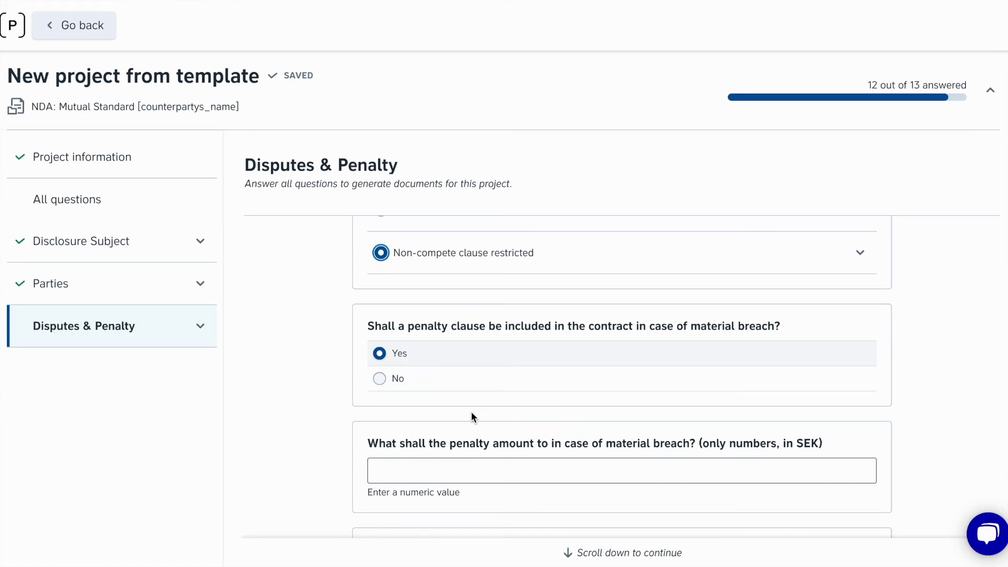
left_click(379, 378)
scroll(343, 370, "up", 1)
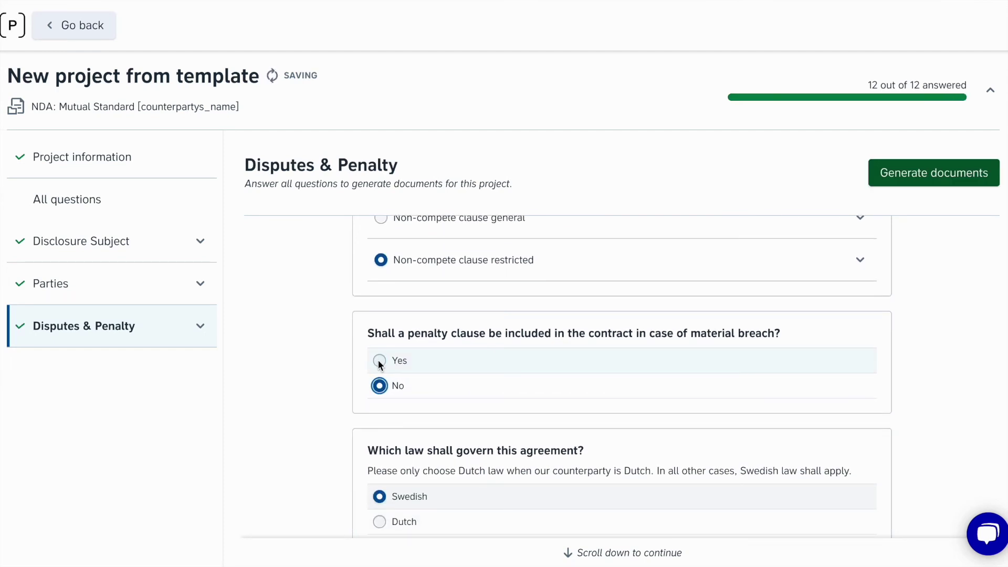
left_click(379, 361)
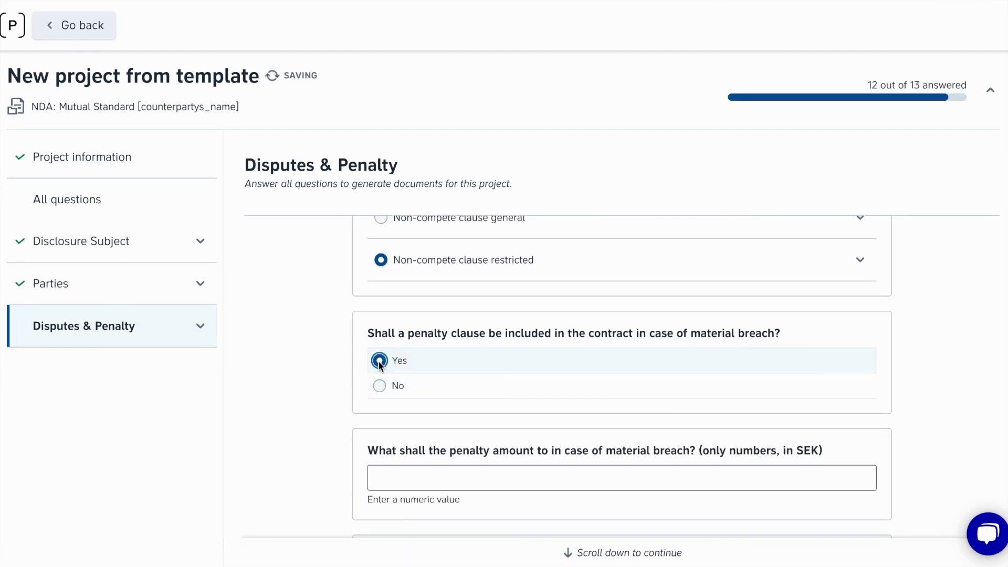
left_click(406, 473)
type("10000")
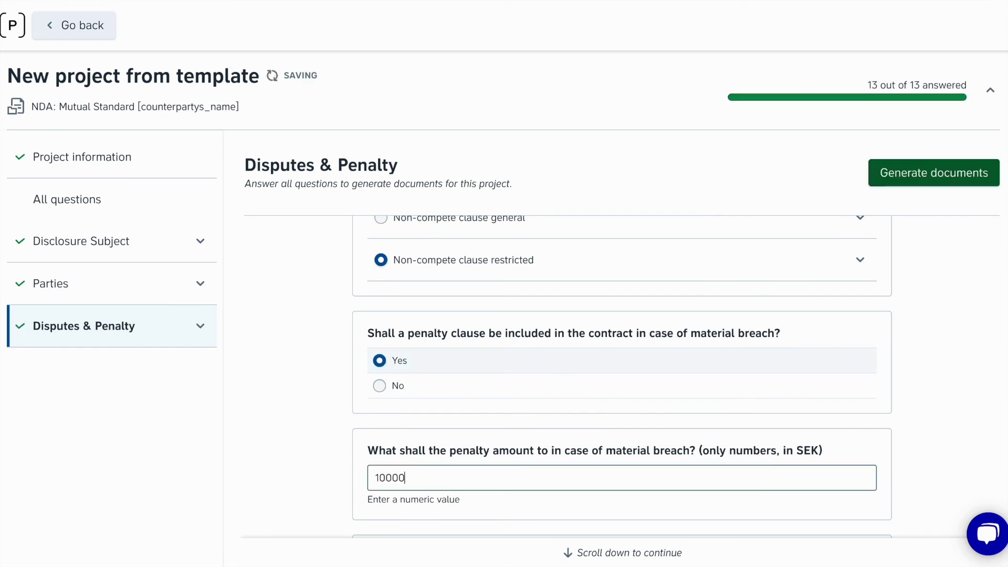
type("0")
scroll(809, 428, "down", 2)
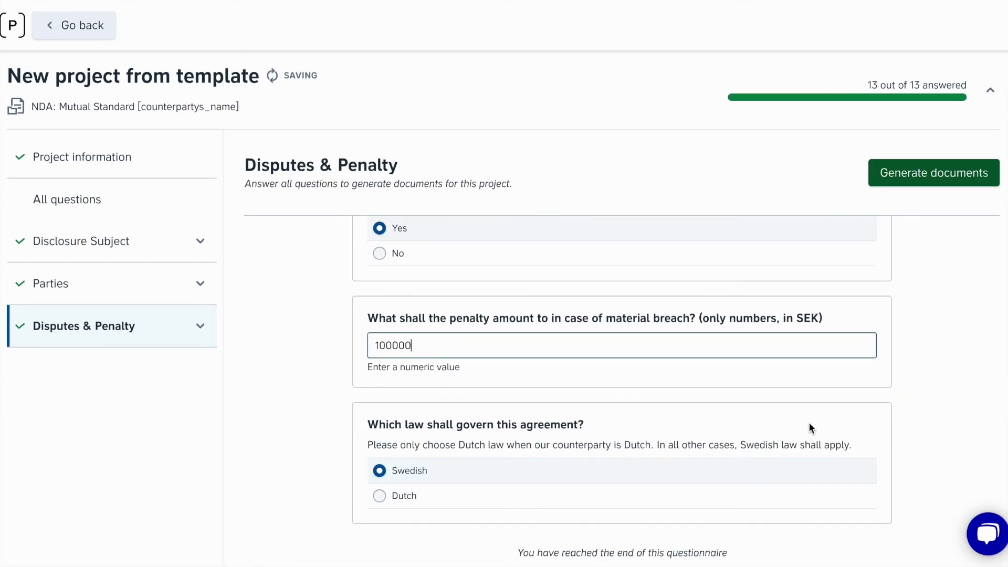
left_click(930, 177)
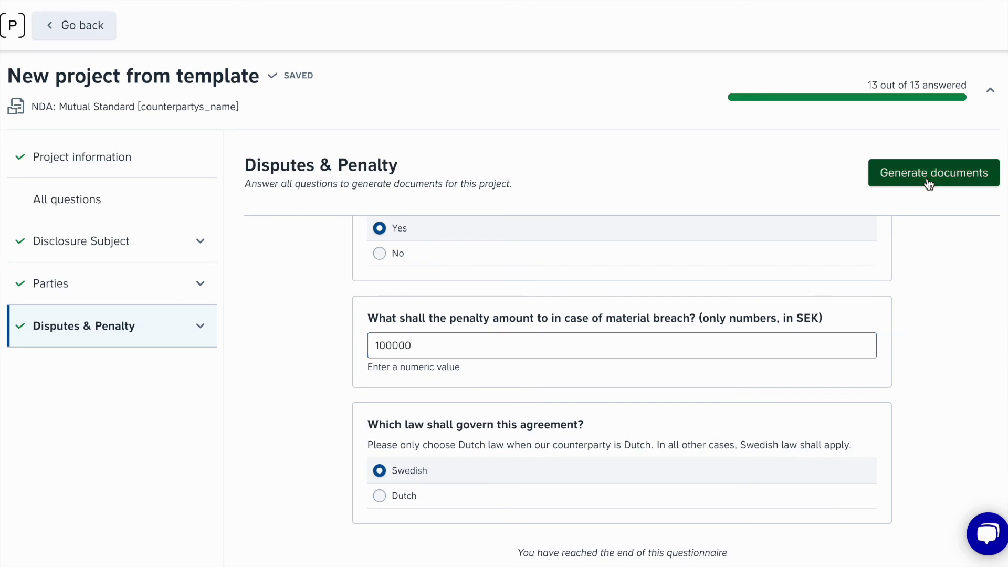